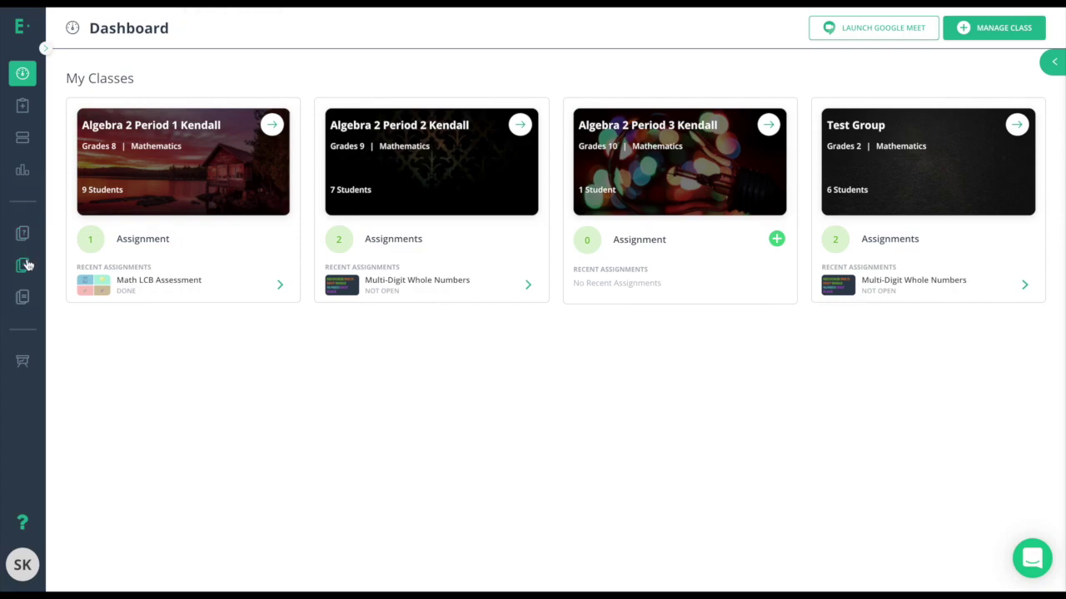
# Step: Open the Test Library, glance at a draft test, and start assigning Multi-Digit Whole Numbers
pyautogui.click(25, 266)
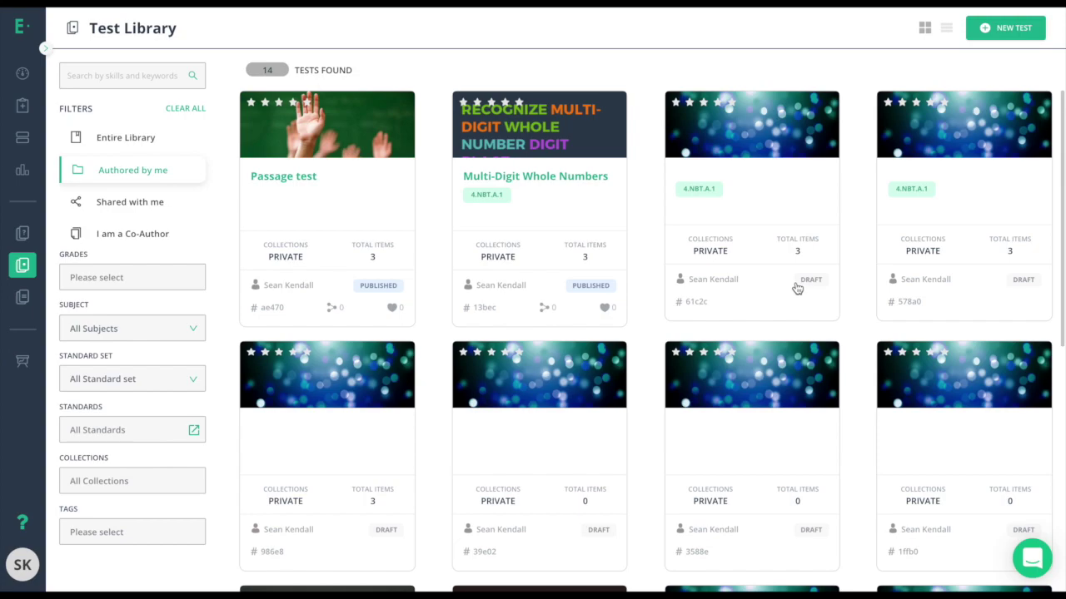
pyautogui.moveTo(699, 140)
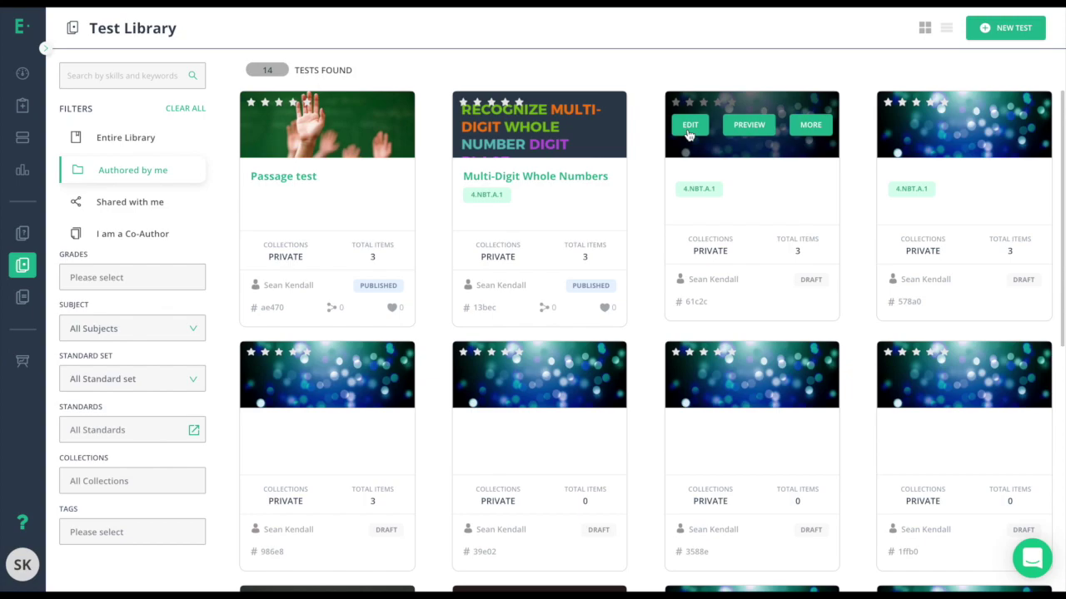
pyautogui.click(689, 131)
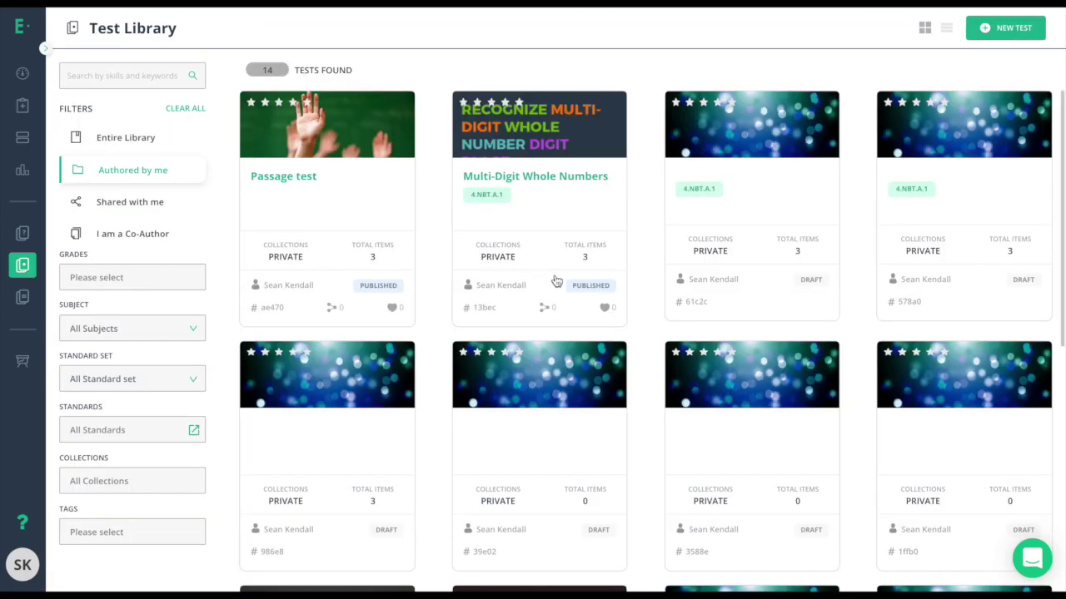
pyautogui.moveTo(512, 133)
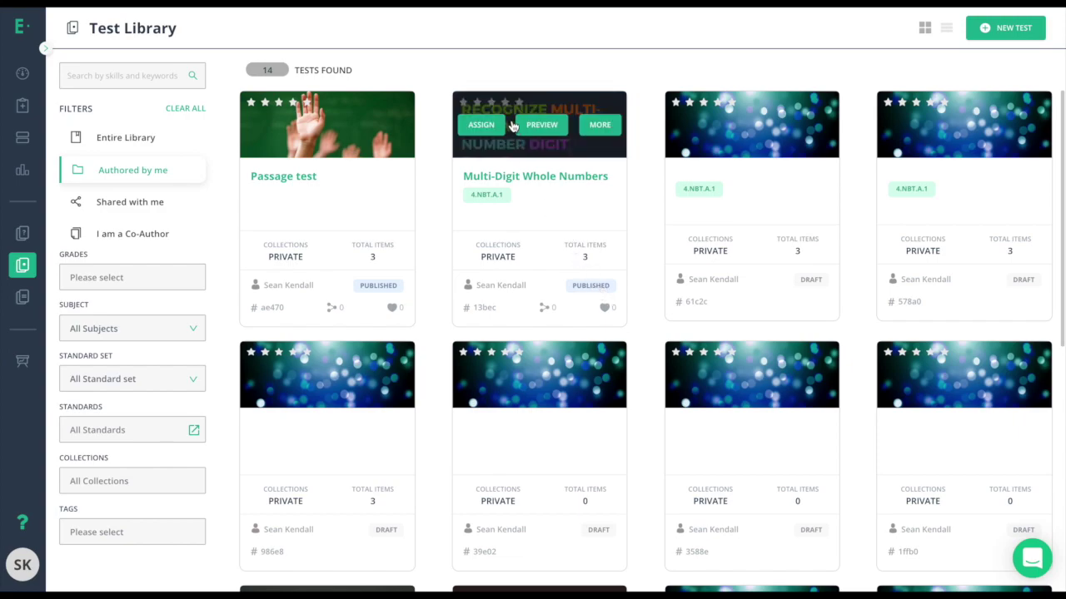
pyautogui.click(481, 126)
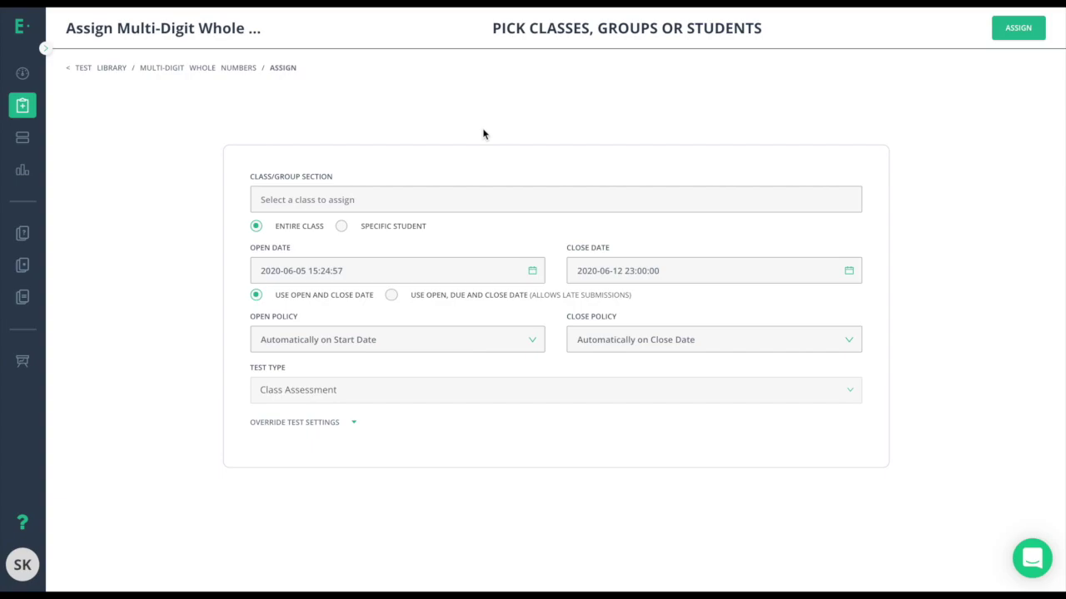
# Step: Select the Algebra 2 Period 2 class for the assignment
pyautogui.click(298, 198)
pyautogui.click(300, 231)
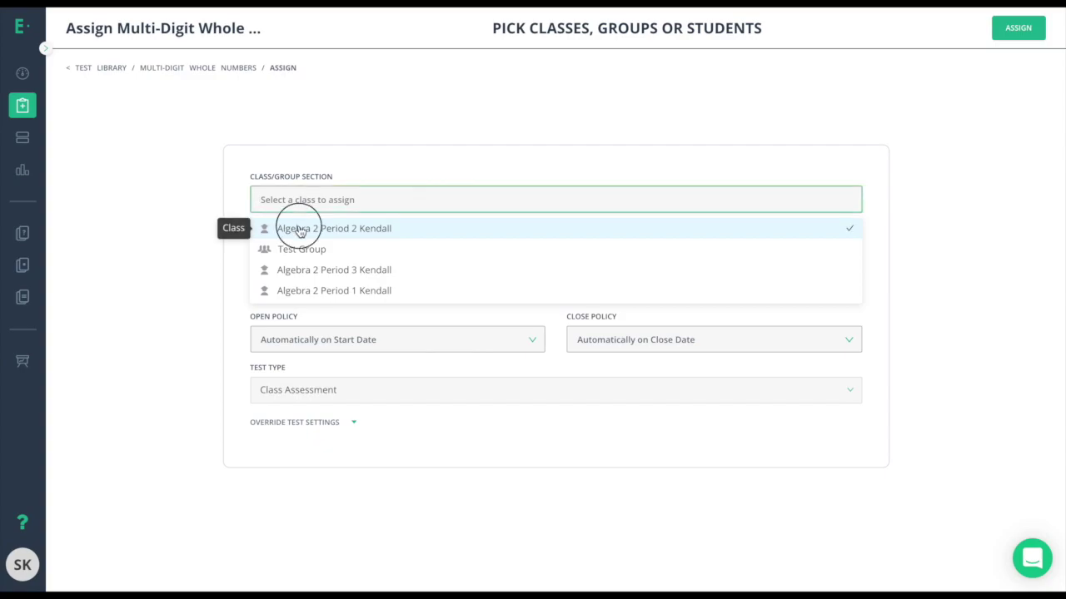
pyautogui.click(338, 172)
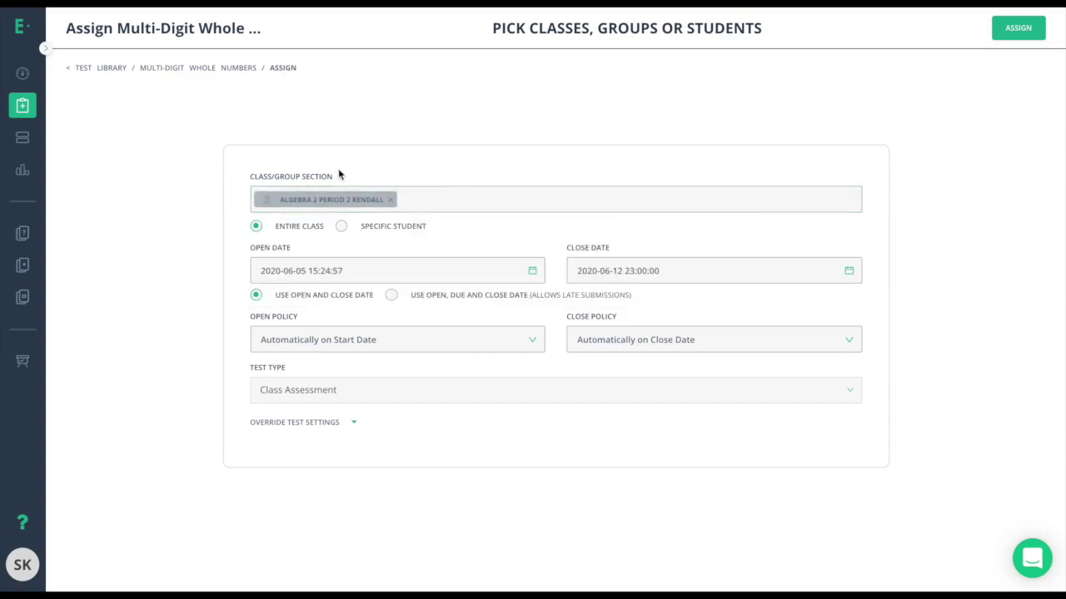
# Step: Restrict the assignment to three specific students instead of the whole class
pyautogui.click(343, 229)
pyautogui.click(314, 250)
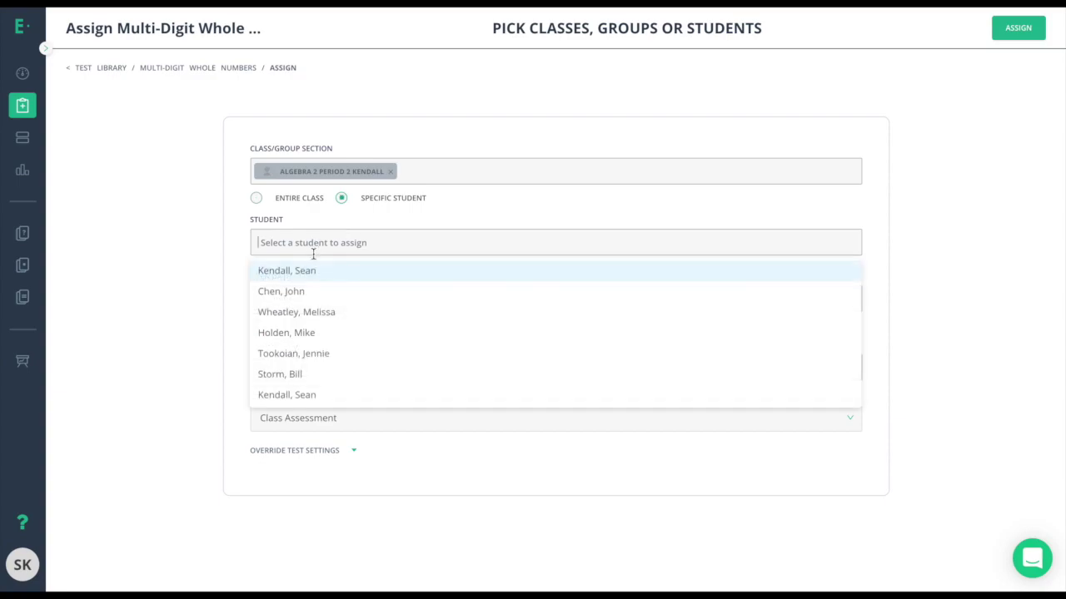
pyautogui.click(298, 271)
pyautogui.click(294, 291)
pyautogui.click(294, 313)
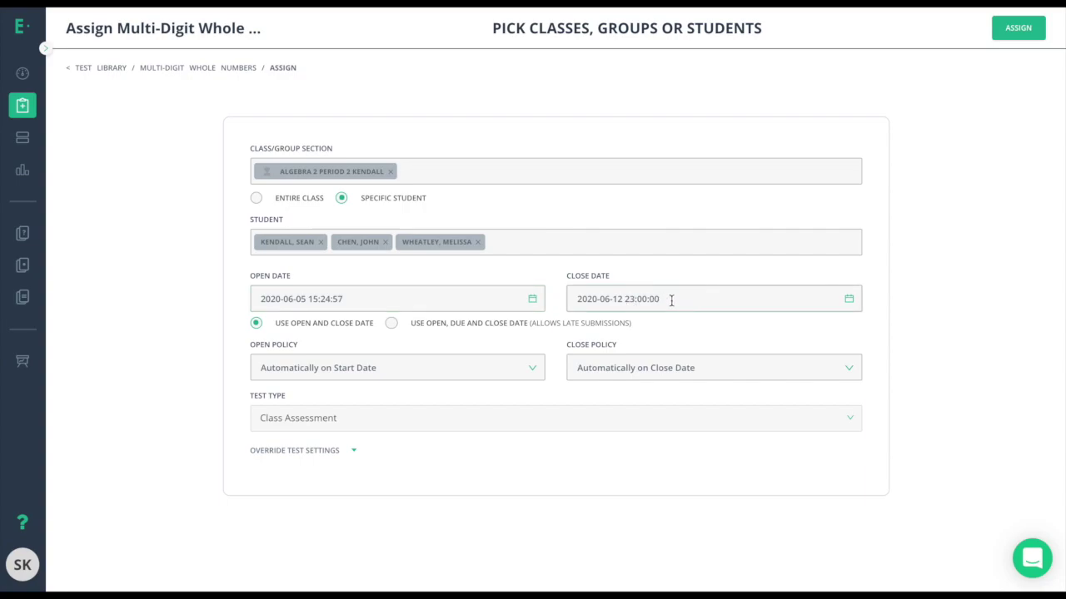
# Step: Review the open and close policies, keeping automatic closing on the close date
pyautogui.click(487, 372)
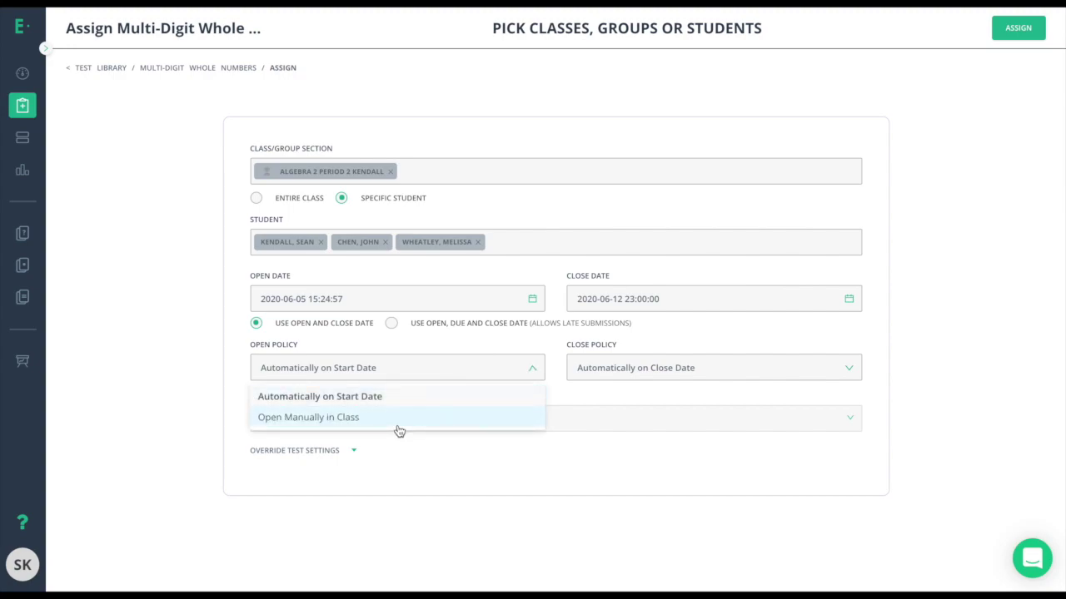
pyautogui.click(612, 372)
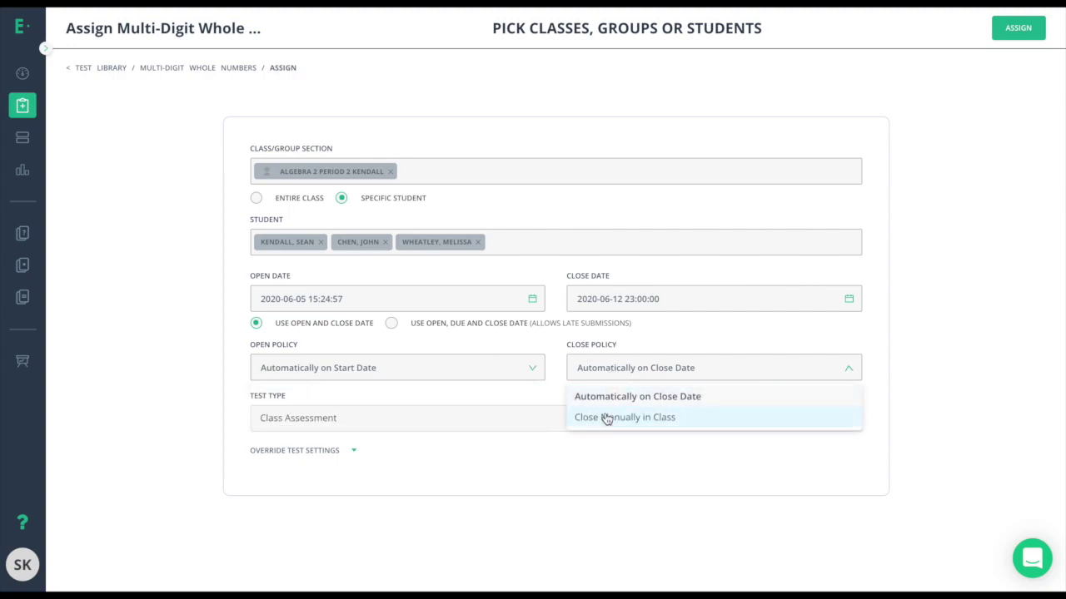
pyautogui.click(583, 367)
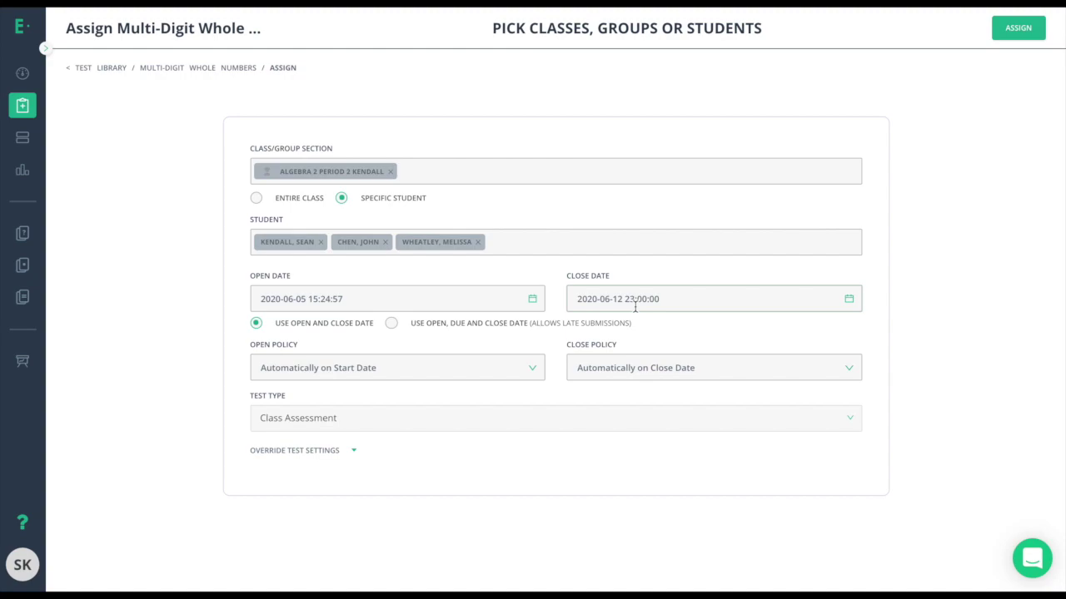
# Step: Set the open date to June 12, 2020 at 15:26:57
pyautogui.click(364, 303)
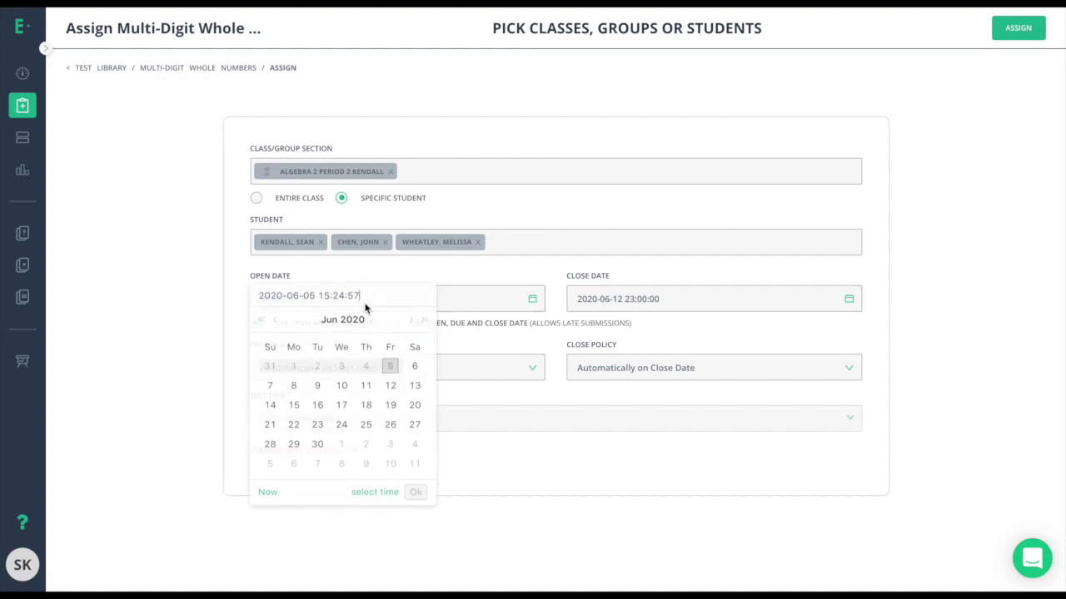
pyautogui.click(389, 387)
pyautogui.click(386, 497)
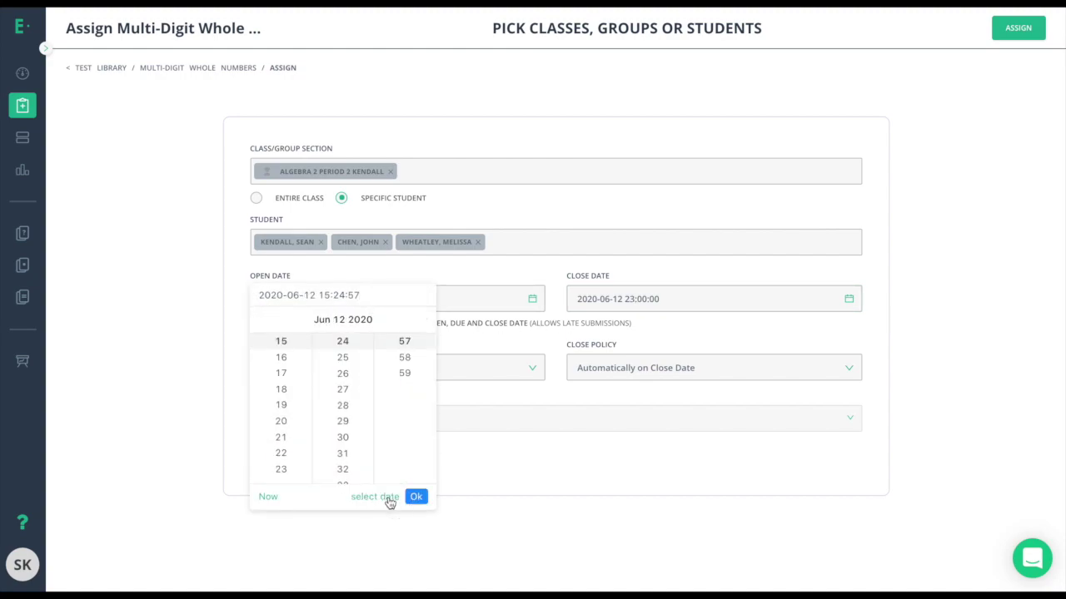
pyautogui.click(338, 372)
pyautogui.click(415, 496)
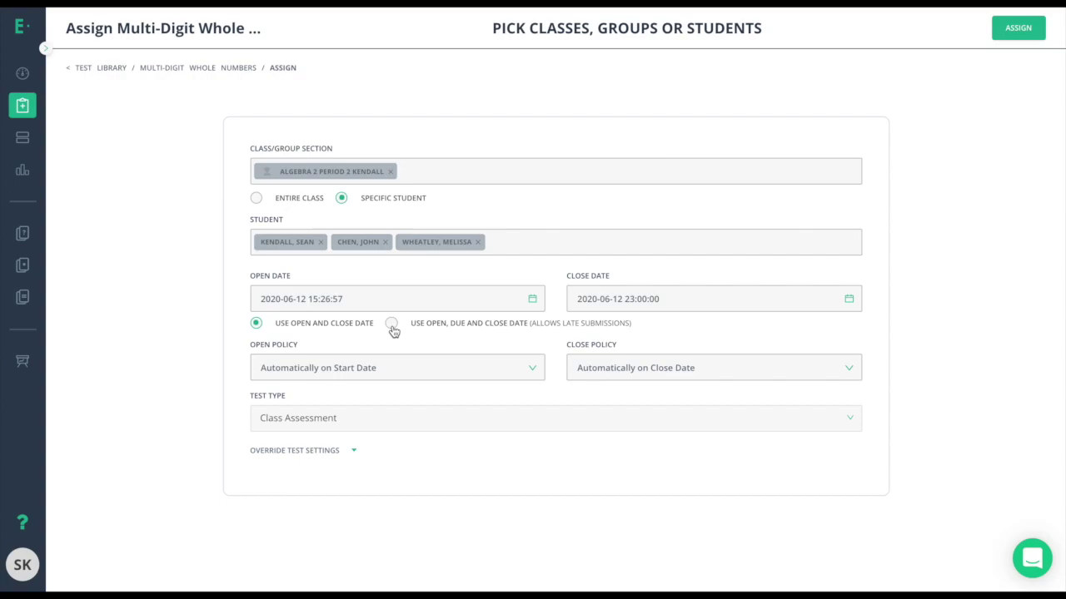
pyautogui.click(391, 324)
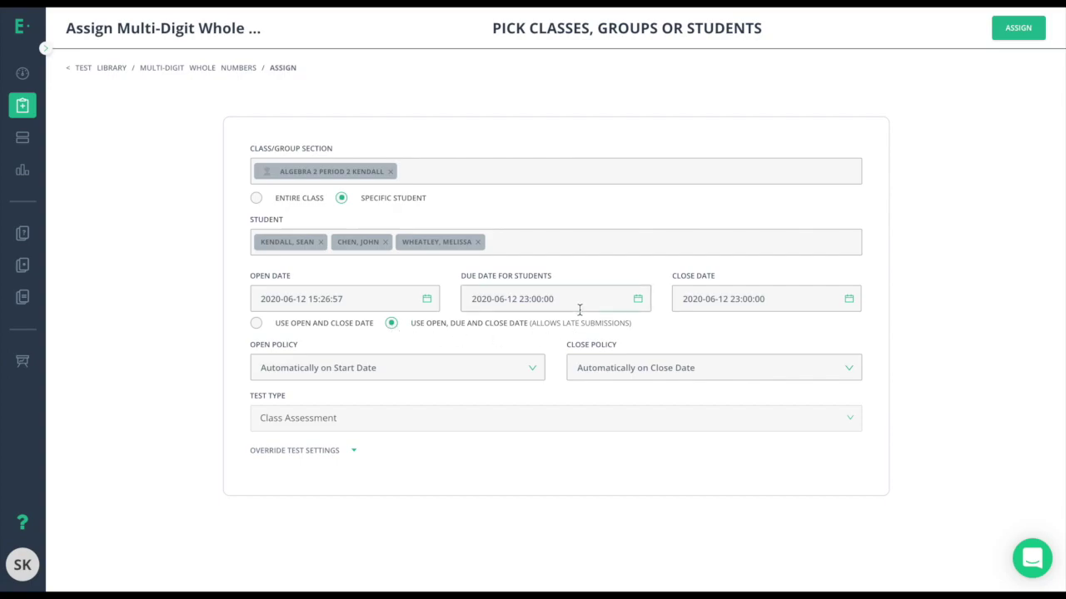
pyautogui.click(338, 418)
pyautogui.click(337, 387)
pyautogui.click(311, 425)
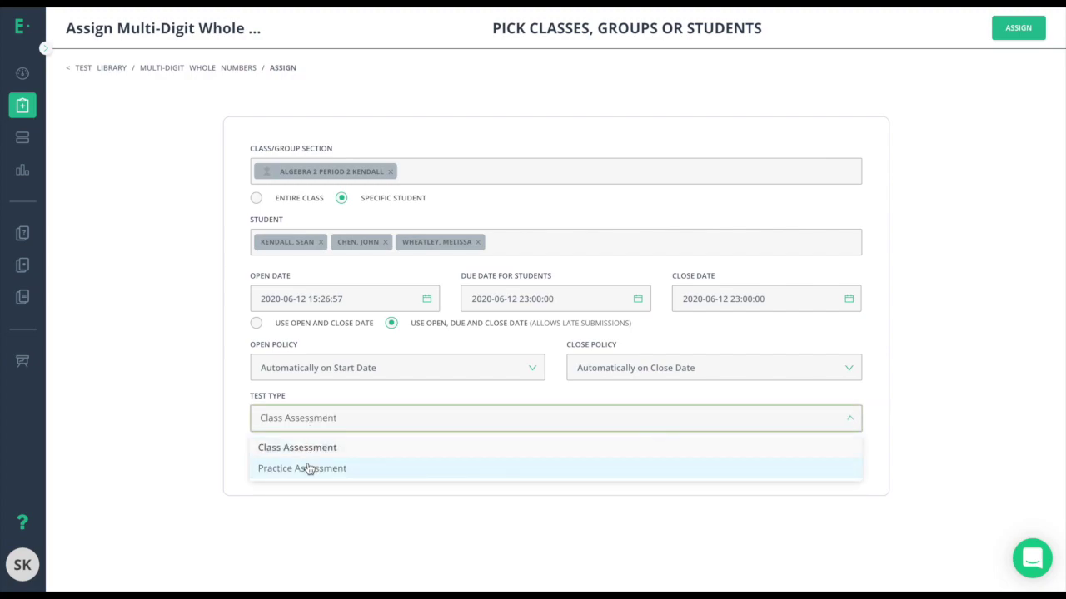
# Step: Keep the Class Assessment test type, show the override test settings, and leave Require Password on No Password
pyautogui.click(319, 398)
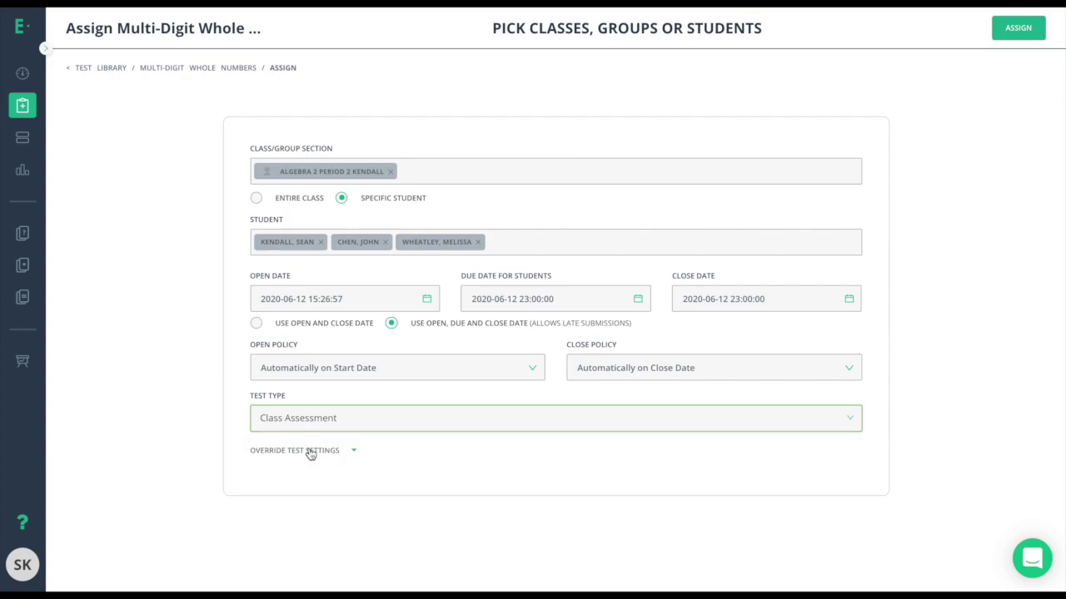
pyautogui.click(310, 454)
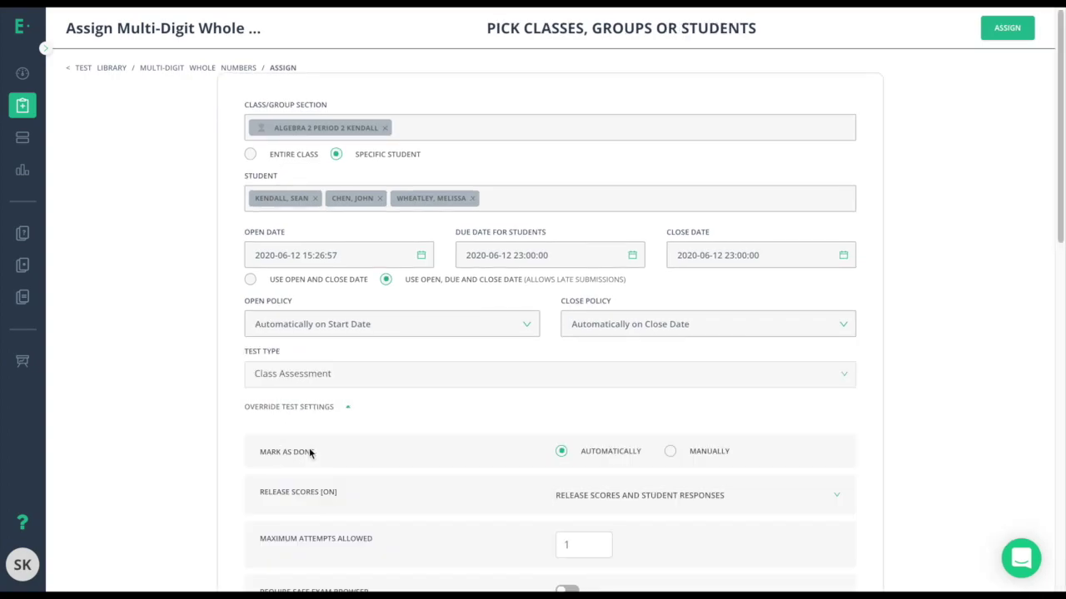
pyautogui.scroll(-2, 315, 470)
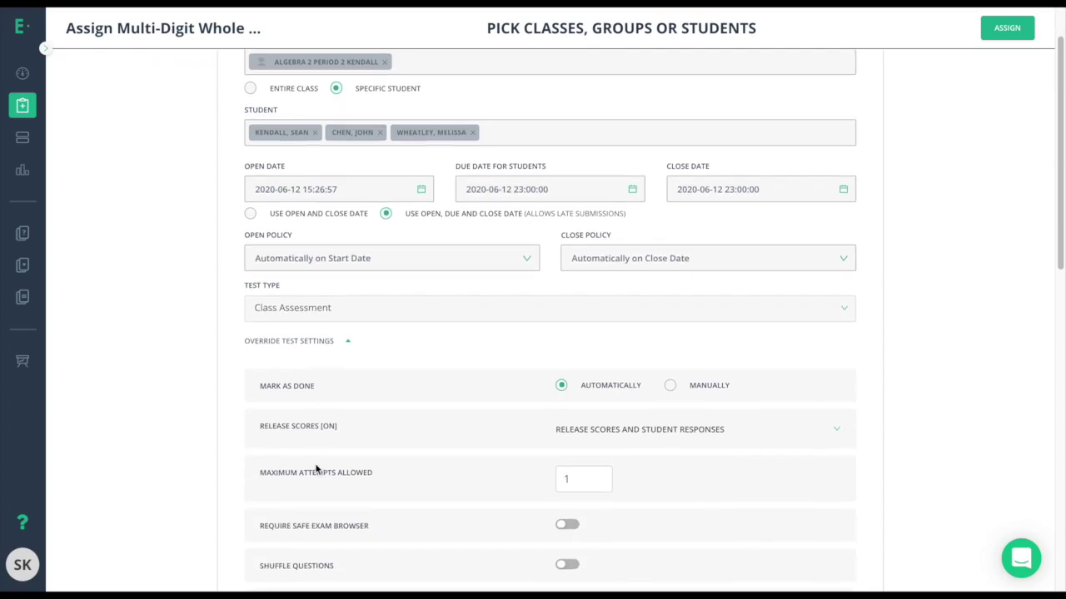
pyautogui.scroll(-1, 316, 470)
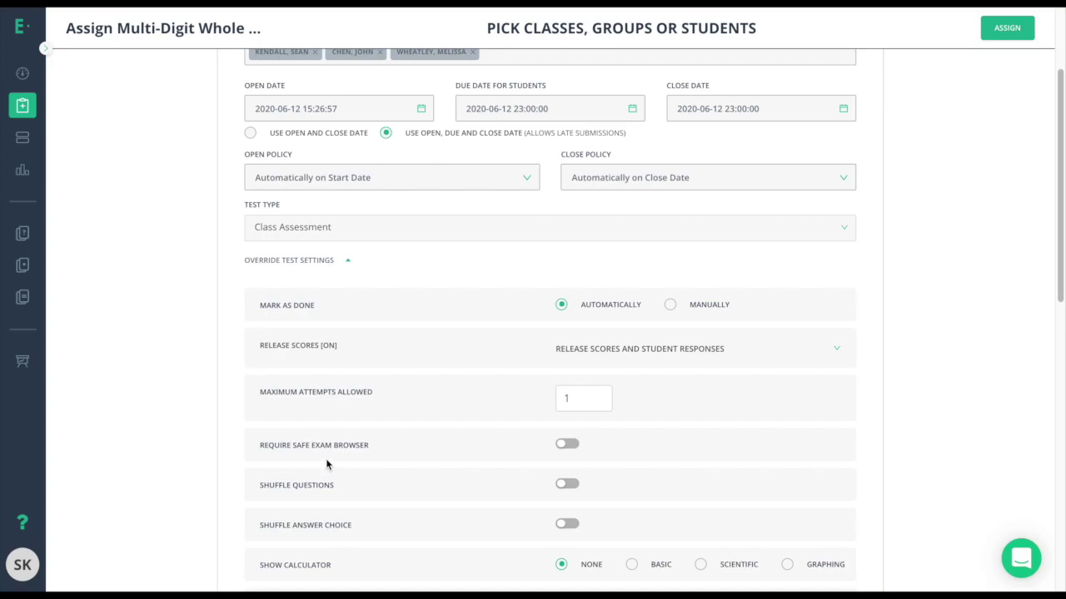
pyautogui.scroll(-2, 325, 464)
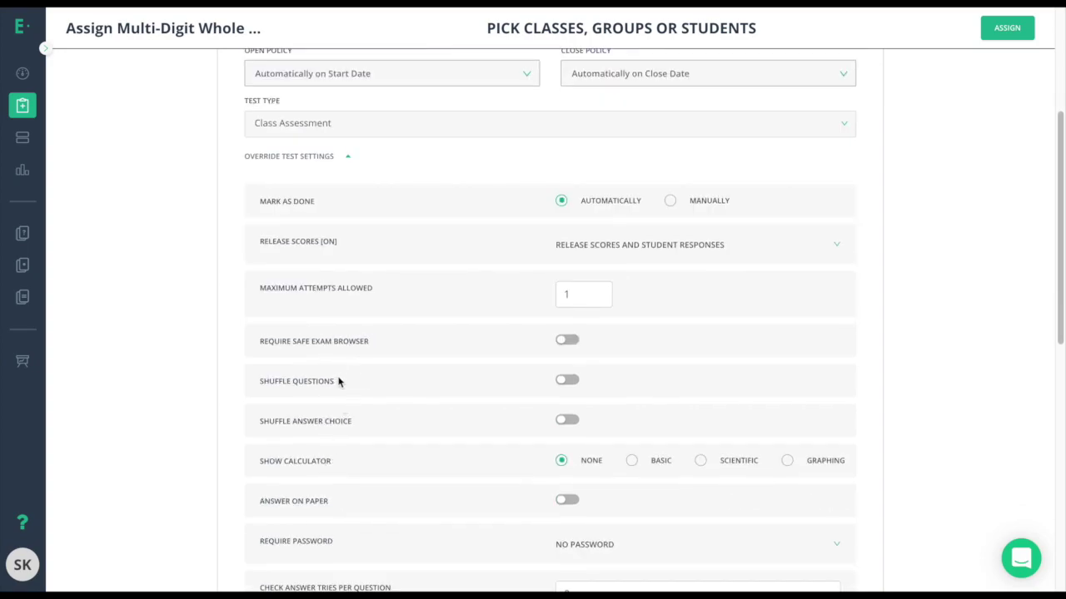
pyautogui.scroll(-1, 350, 433)
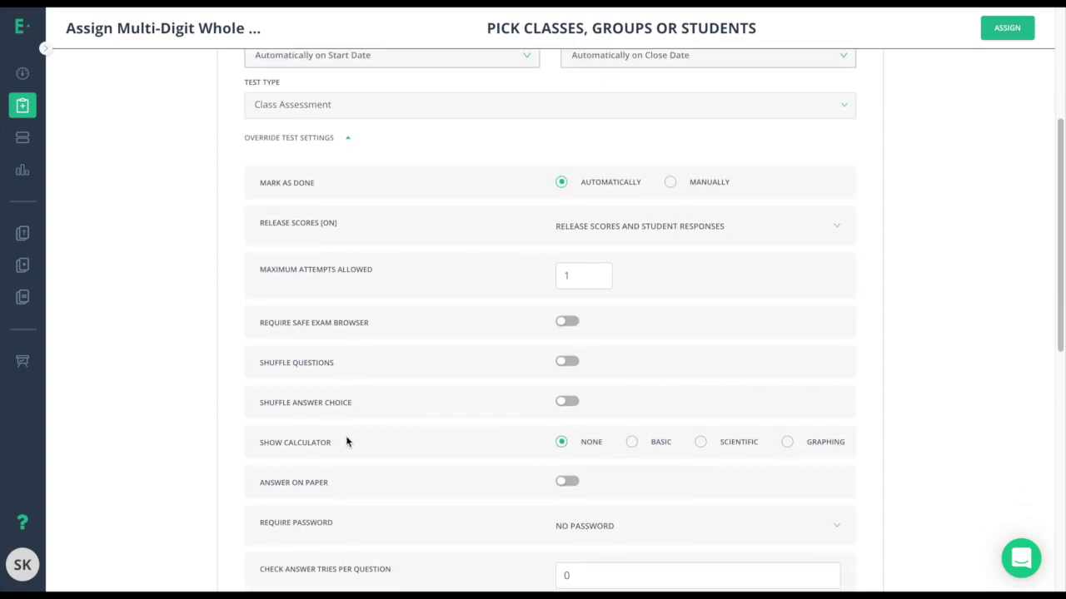
pyautogui.scroll(-2, 558, 446)
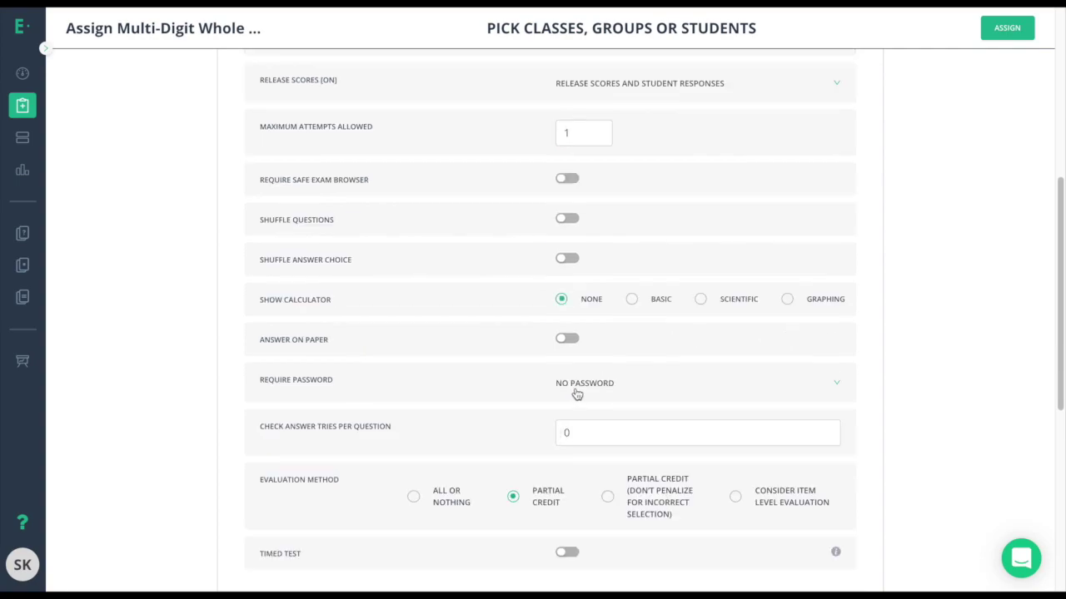
pyautogui.click(580, 391)
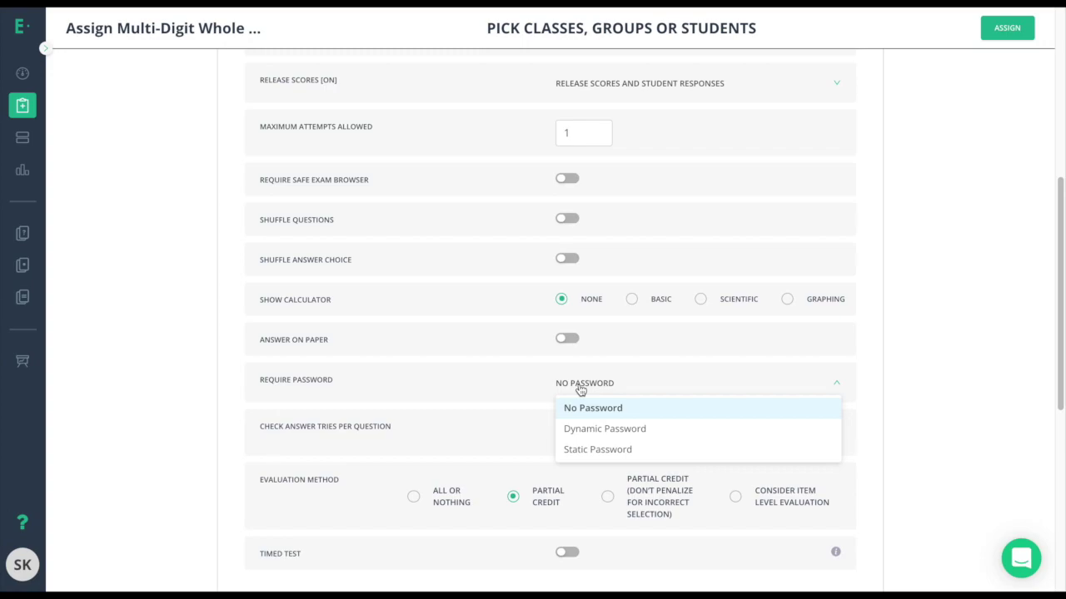
pyautogui.click(580, 390)
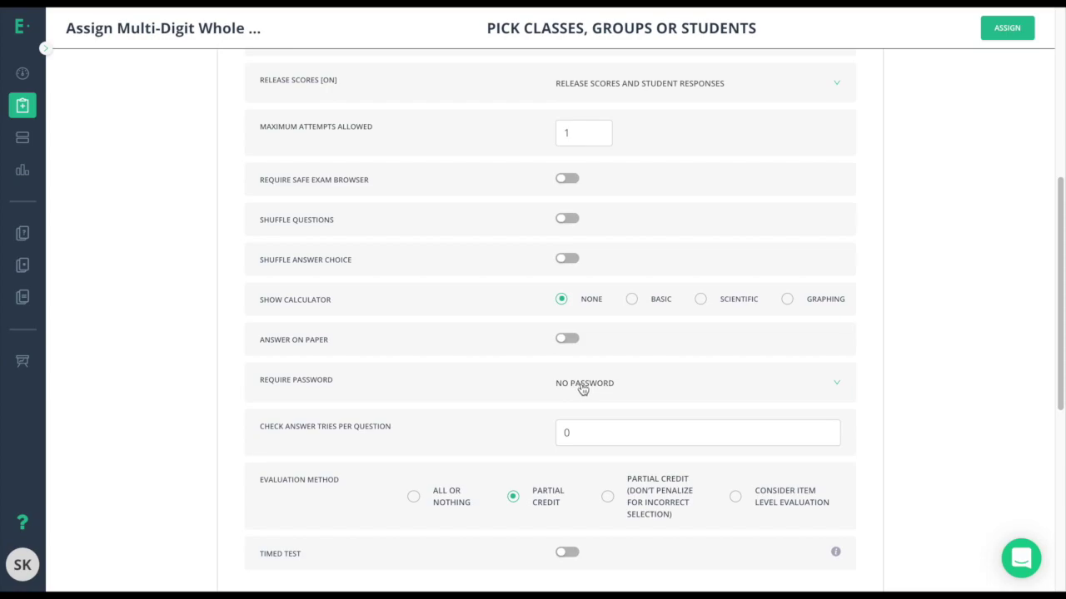
# Step: Apply Higher Grades Performance Bands to the assignment
pyautogui.scroll(-5, 582, 389)
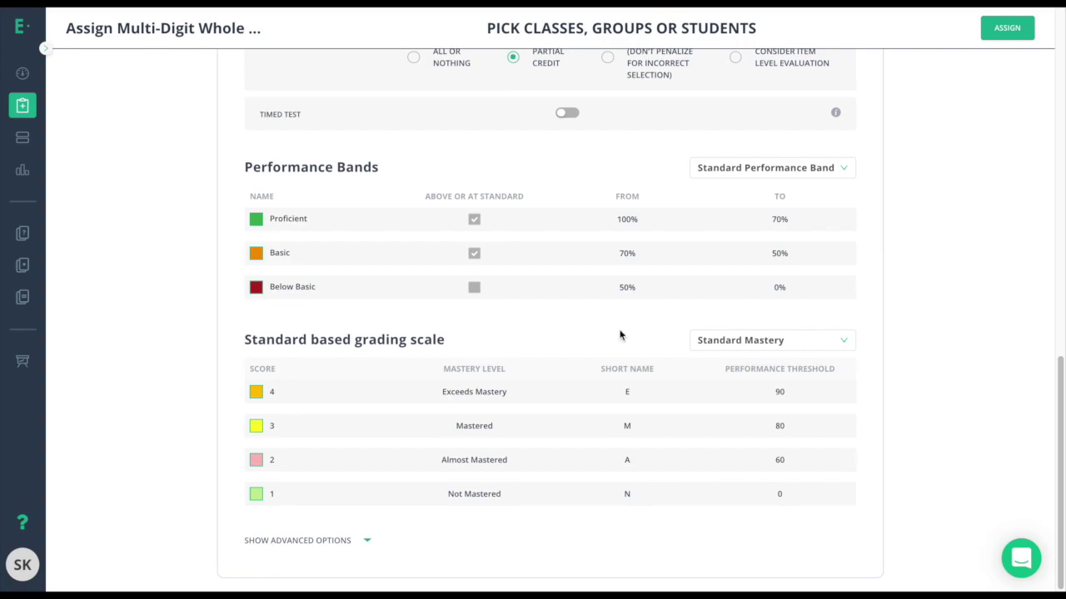
pyautogui.click(735, 166)
pyautogui.click(735, 215)
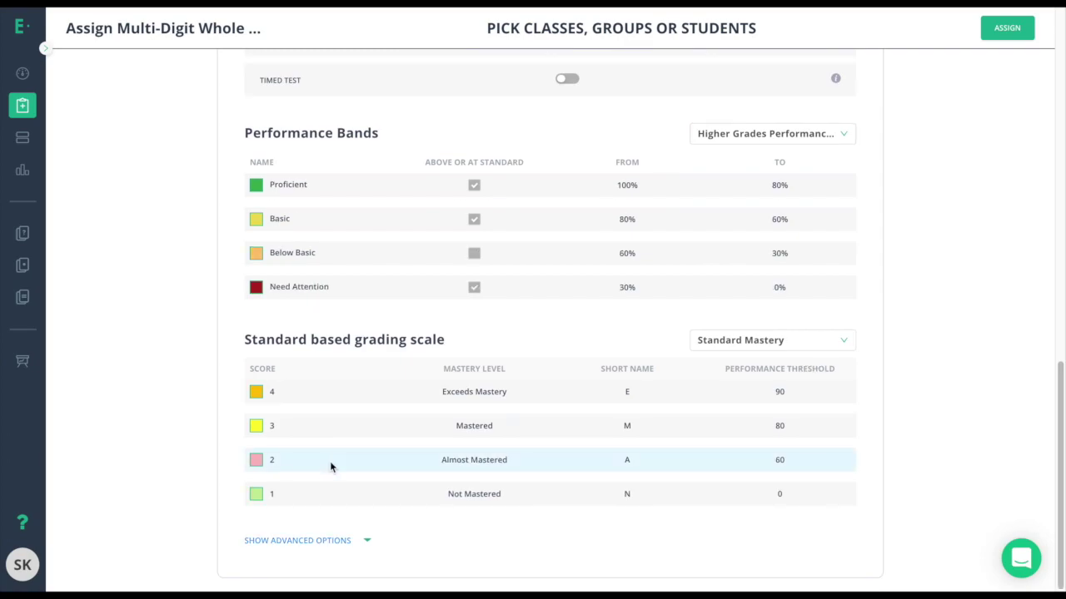
# Step: Reveal the advanced accessibility options, review the student player skins, and assign the test
pyautogui.click(323, 541)
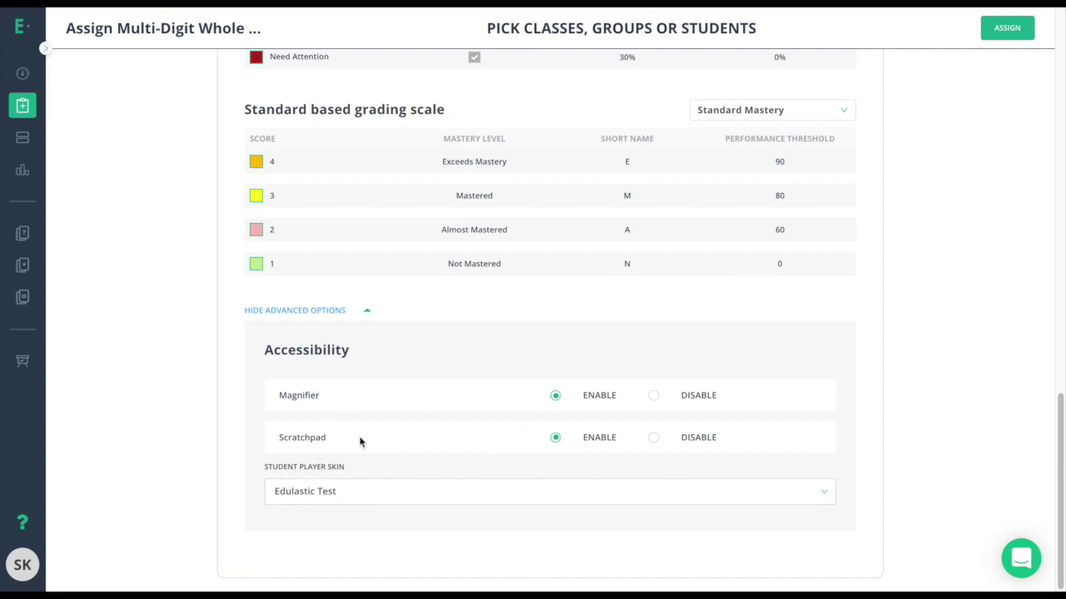
pyautogui.click(416, 500)
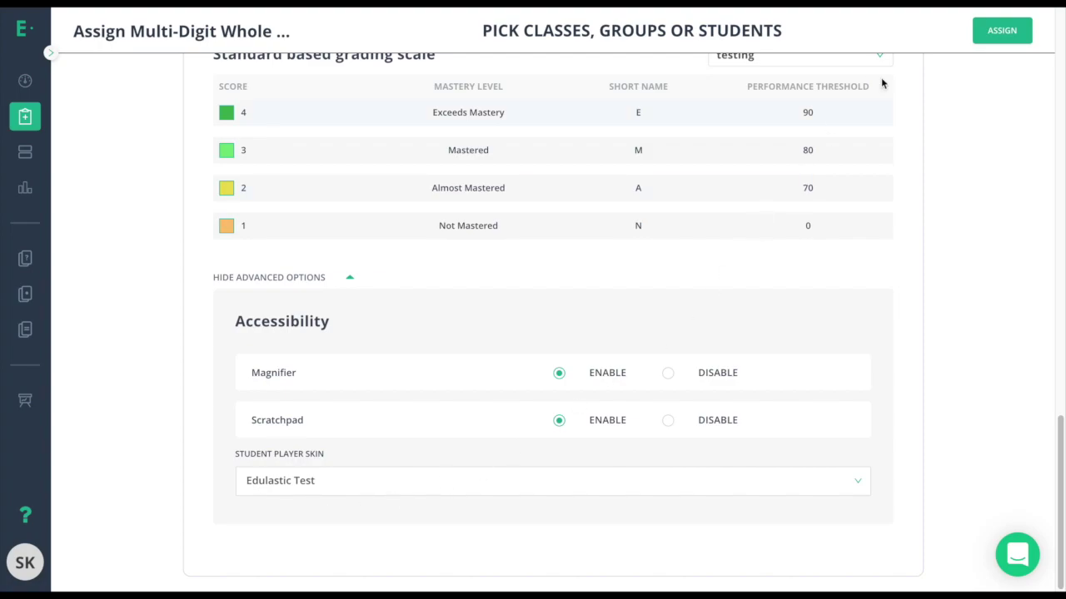
pyautogui.click(989, 39)
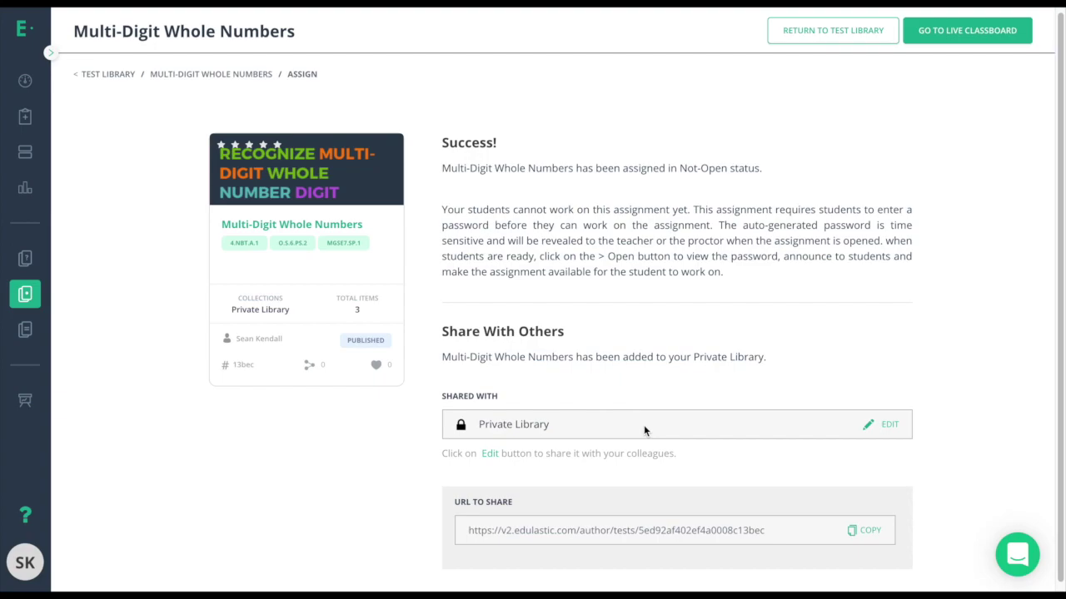
# Step: Leave the test's sharing unchanged and go to the Algebra 2 Period 2 Live Class Board
pyautogui.click(880, 424)
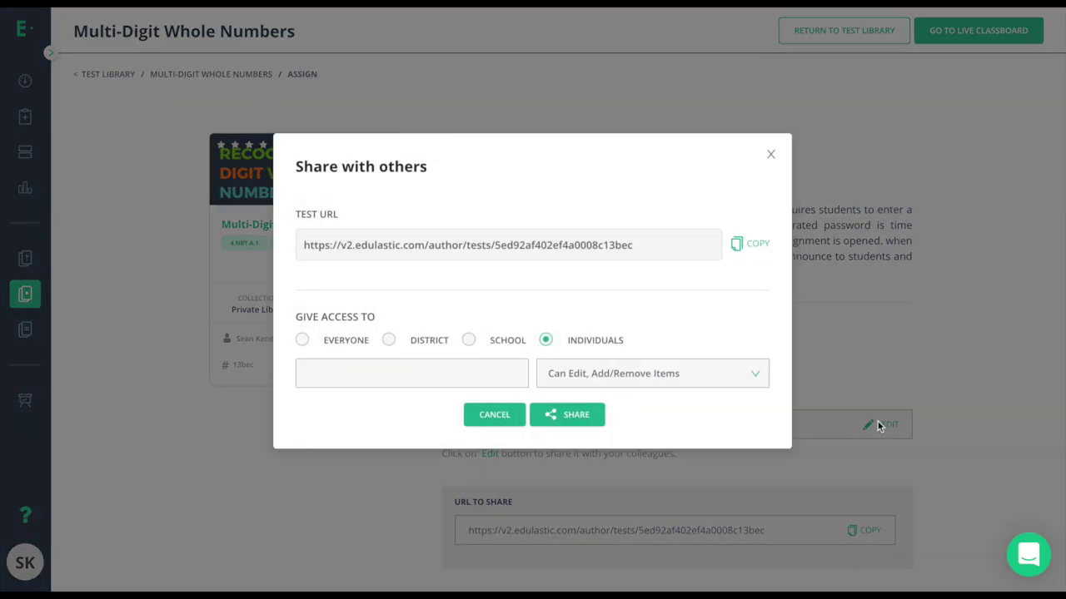
pyautogui.click(874, 333)
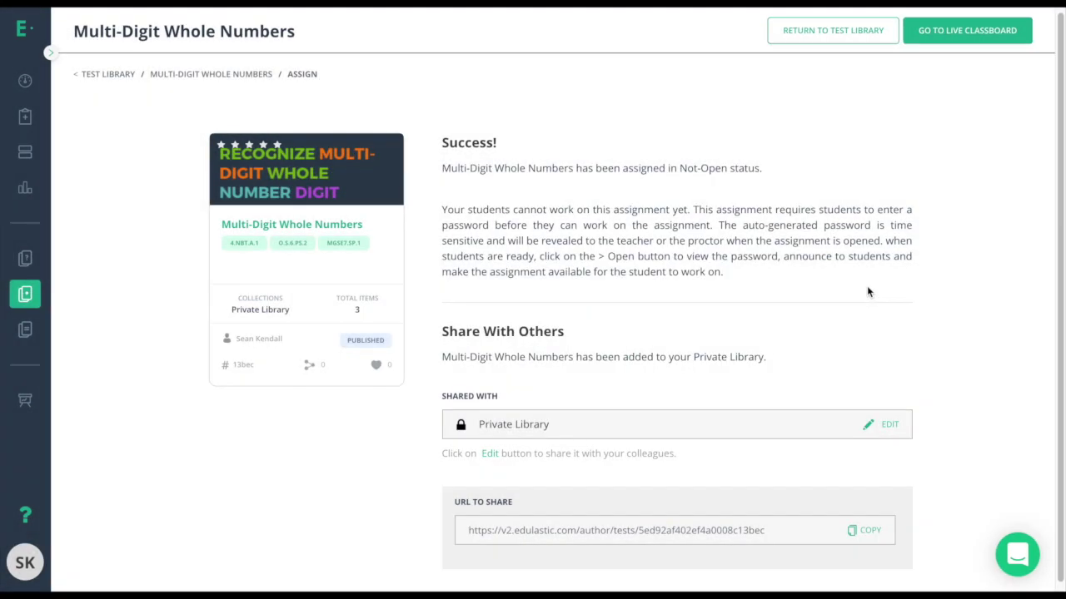
pyautogui.click(961, 36)
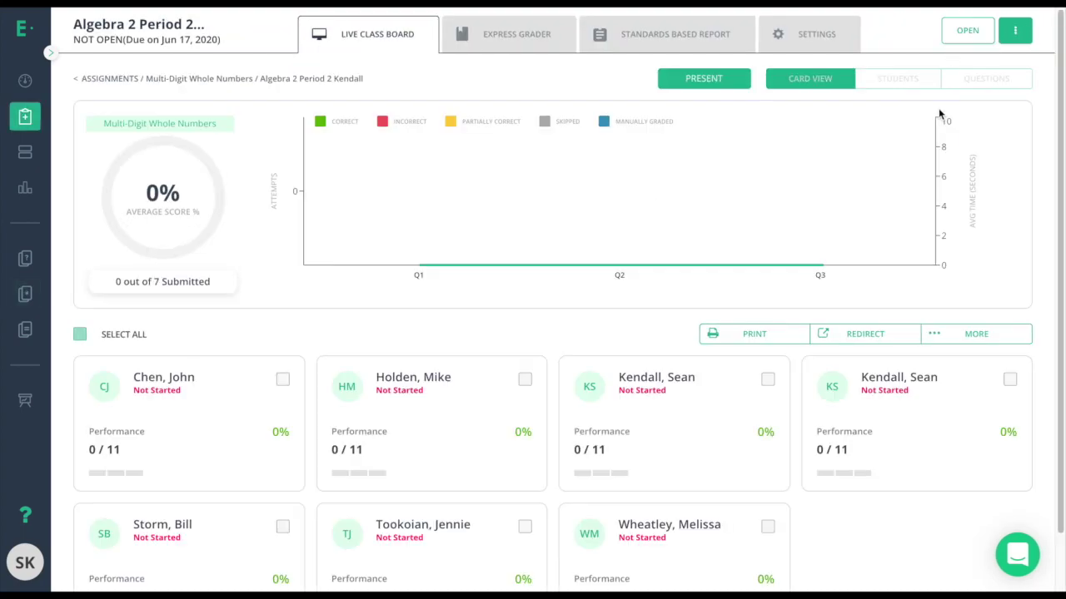